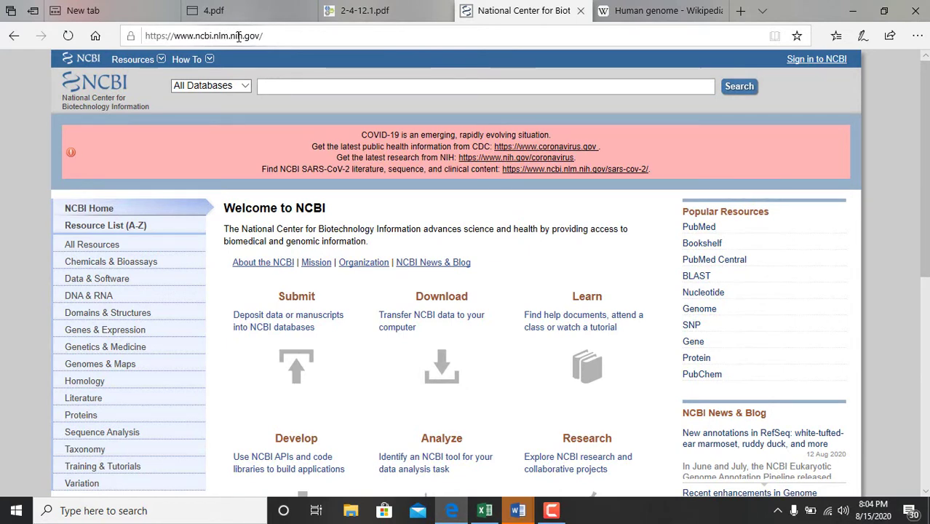
# Set the search database to Gene and enter BRCA2 as the search term.
pyautogui.click(246, 86)
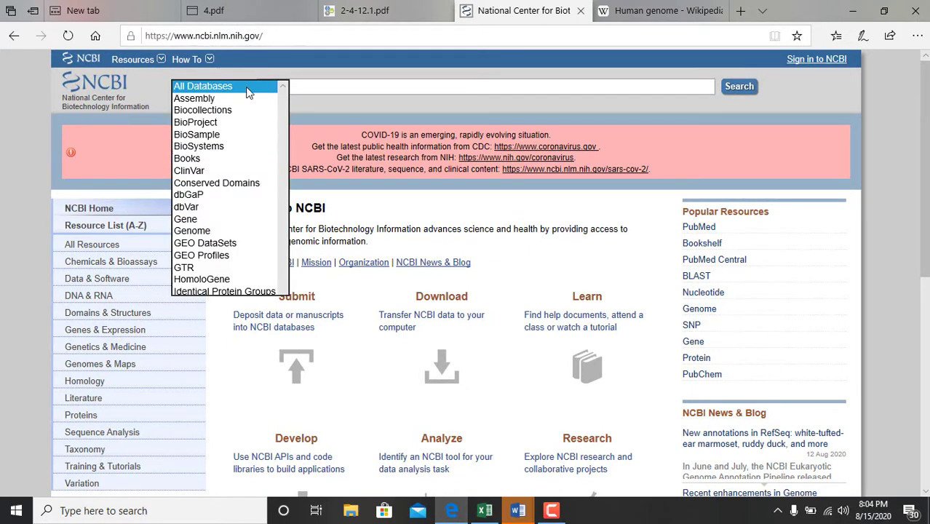
pyautogui.click(193, 221)
pyautogui.click(285, 85)
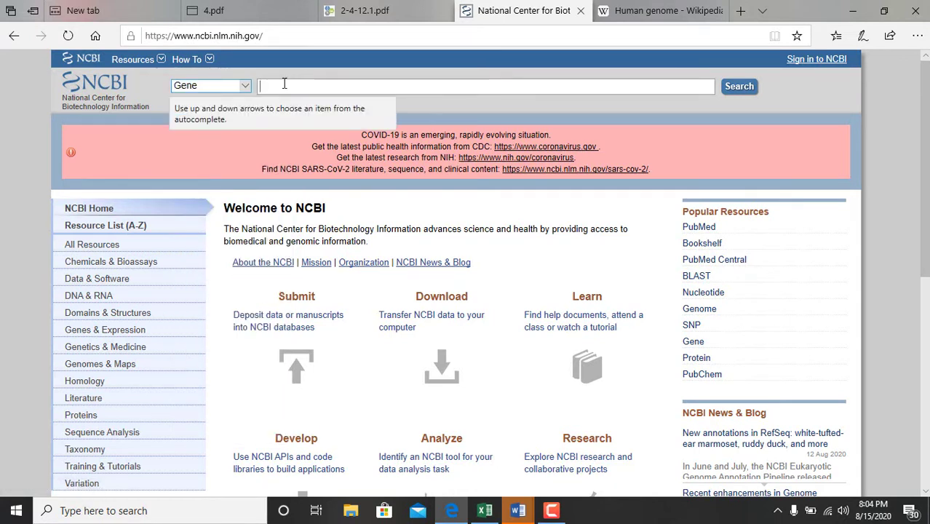
pyautogui.write('BRCA2')
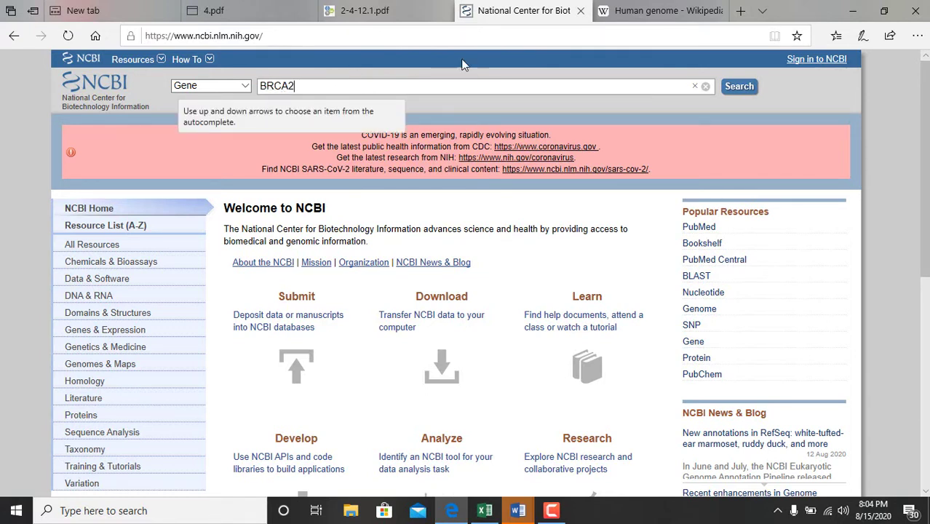
# Run the Gene search for BRCA2 and scroll through the 2906 results.
pyautogui.click(740, 87)
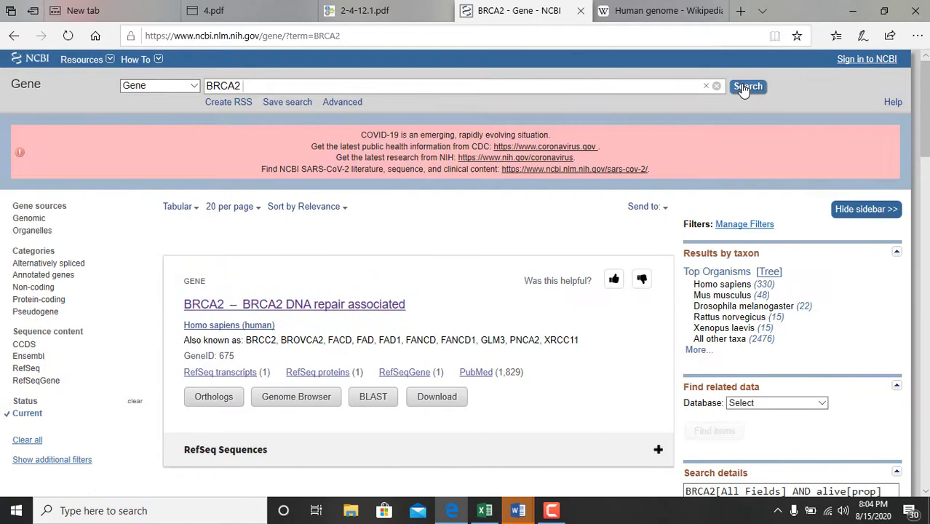
pyautogui.scroll(-3, 743, 88)
pyautogui.scroll(-2, 386, 145)
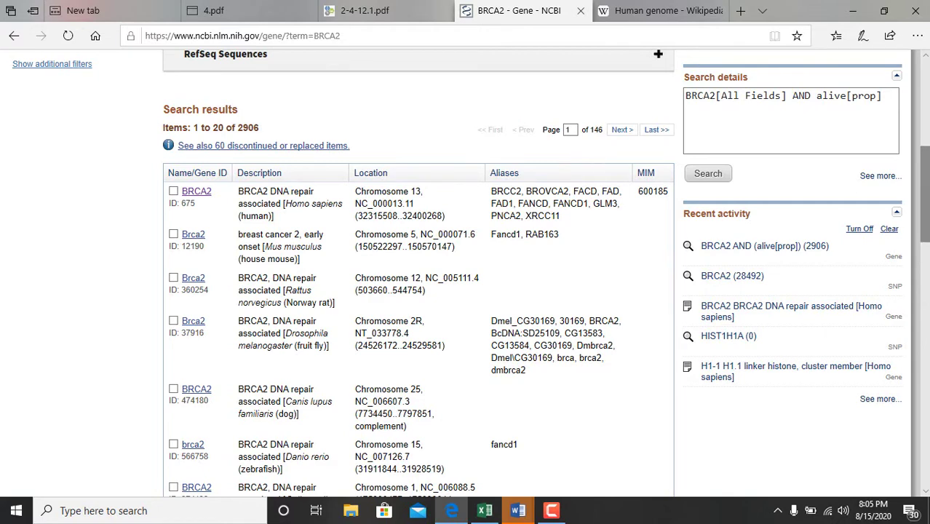
pyautogui.scroll(-1, 879, 139)
pyautogui.scroll(5, 415, 225)
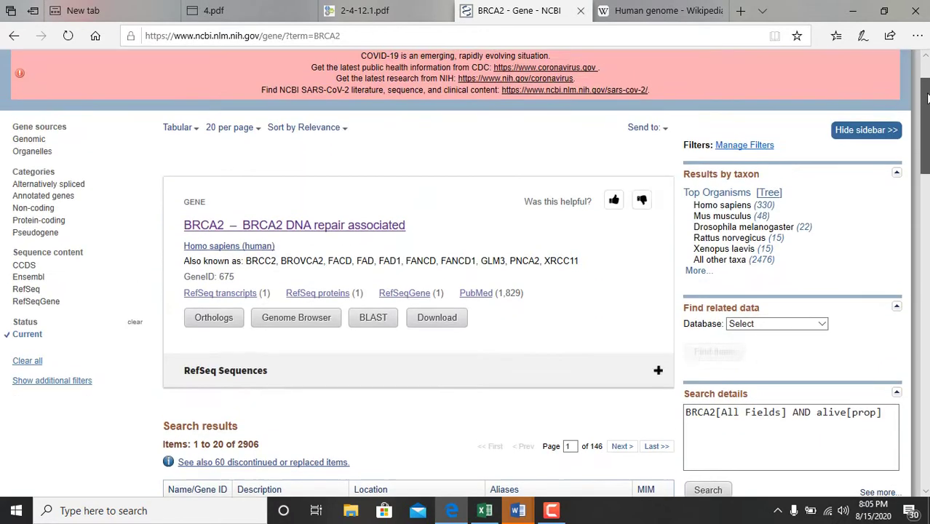
# Open the human BRCA2 gene record (Gene ID 675) and scroll to its genomic regions.
pyautogui.click(347, 229)
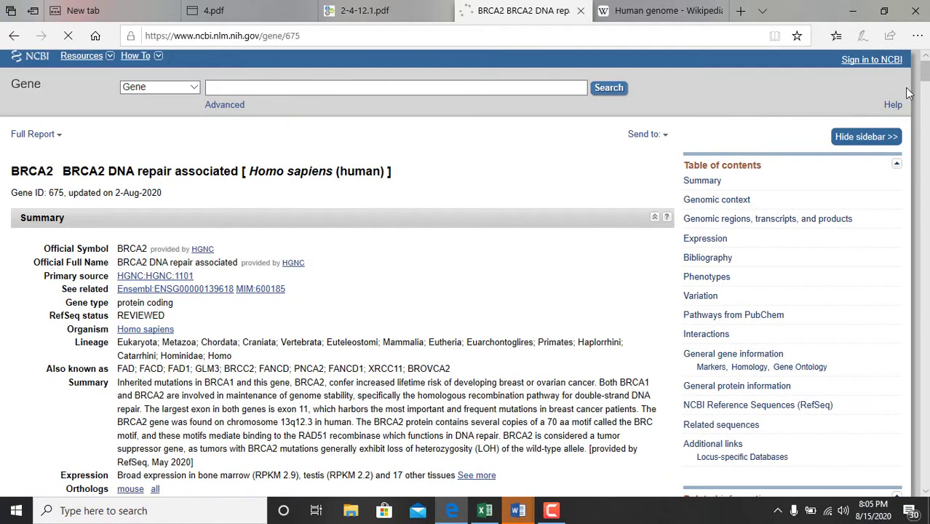
pyautogui.scroll(-2, 439, 148)
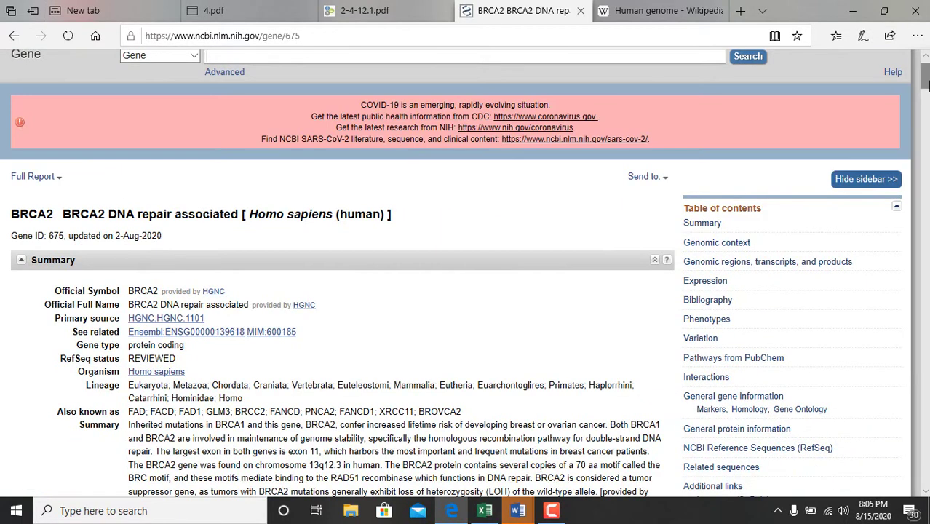
pyautogui.scroll(-4, 206, 56)
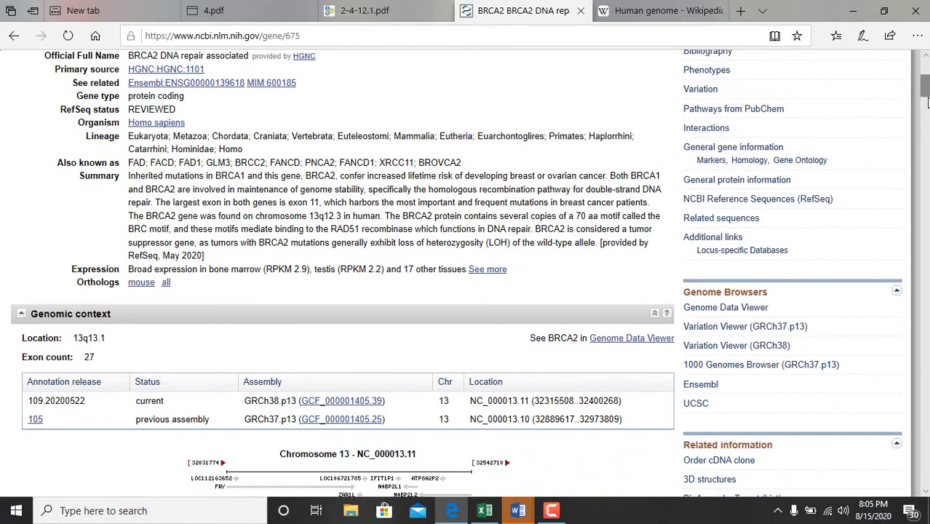
pyautogui.moveTo(925, 88); pyautogui.dragTo(926, 111)
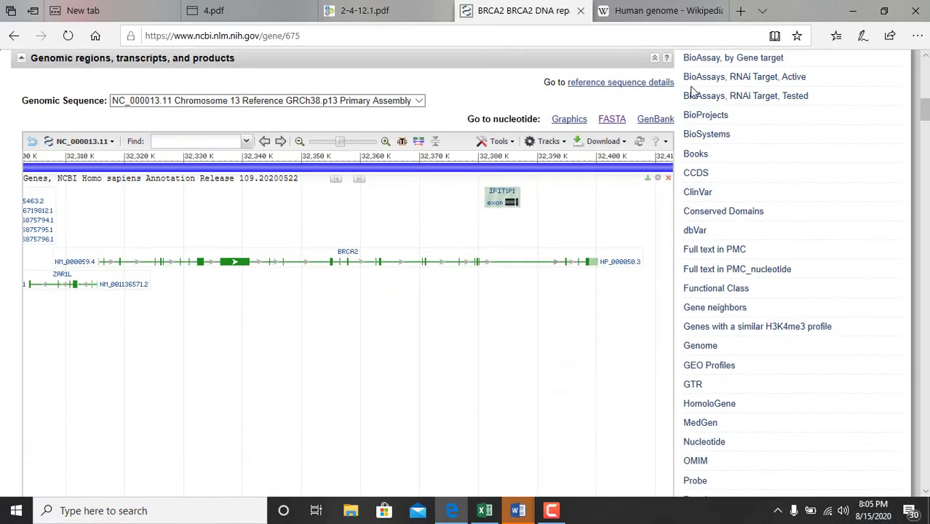
# Show the FASTA sequence of NC_000013.11 region 32315508–32400268 and scroll through it.
pyautogui.click(608, 127)
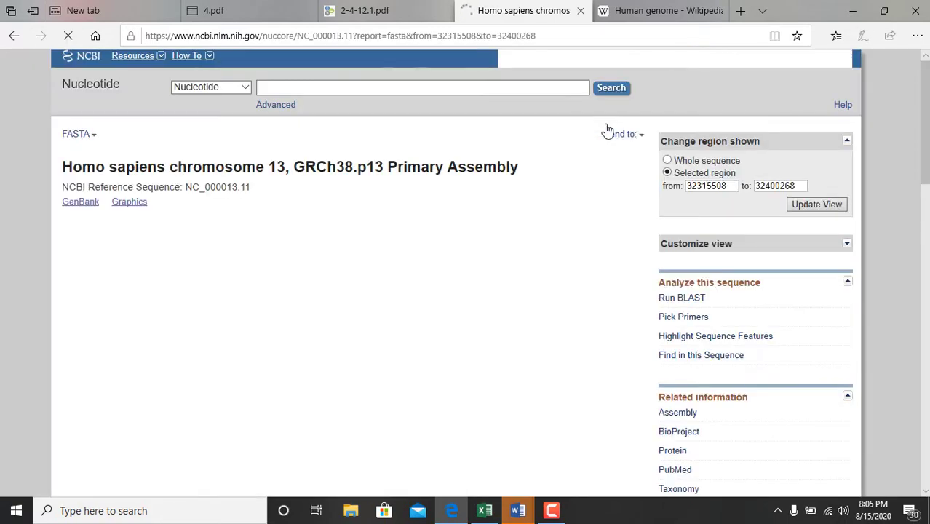
pyautogui.scroll(-10, 233, 277)
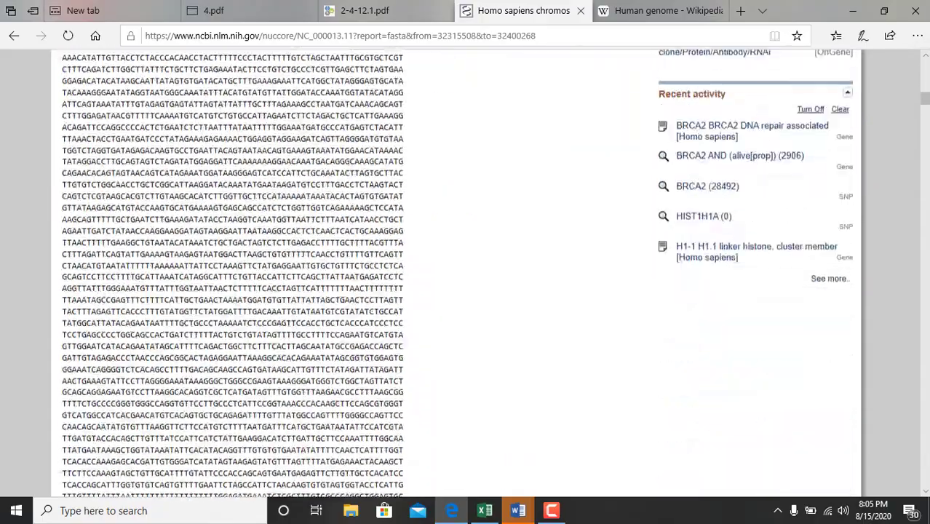
pyautogui.moveTo(925, 112); pyautogui.dragTo(923, 46)
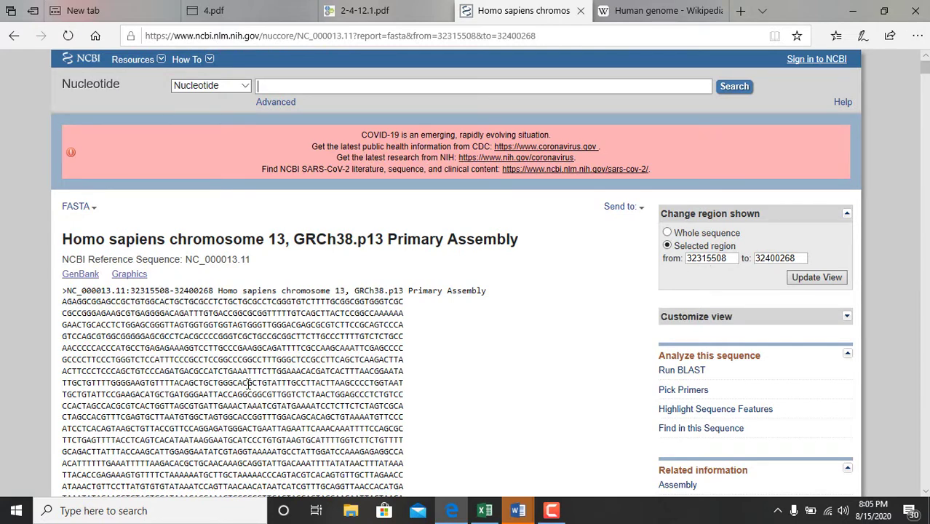
pyautogui.moveTo(927, 76)
pyautogui.mouseDown()
pyautogui.moveTo(925, 466)
pyautogui.moveTo(924, 67)
pyautogui.mouseUp()
# Download the region's coding sequences as sequence.txt in FASTA Nucleotide format and open it.
pyautogui.click(642, 208)
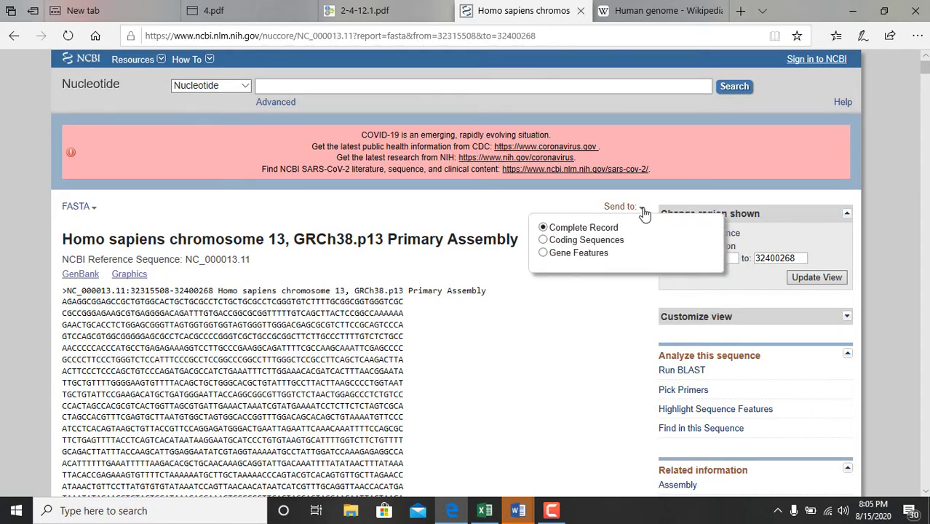
pyautogui.click(591, 241)
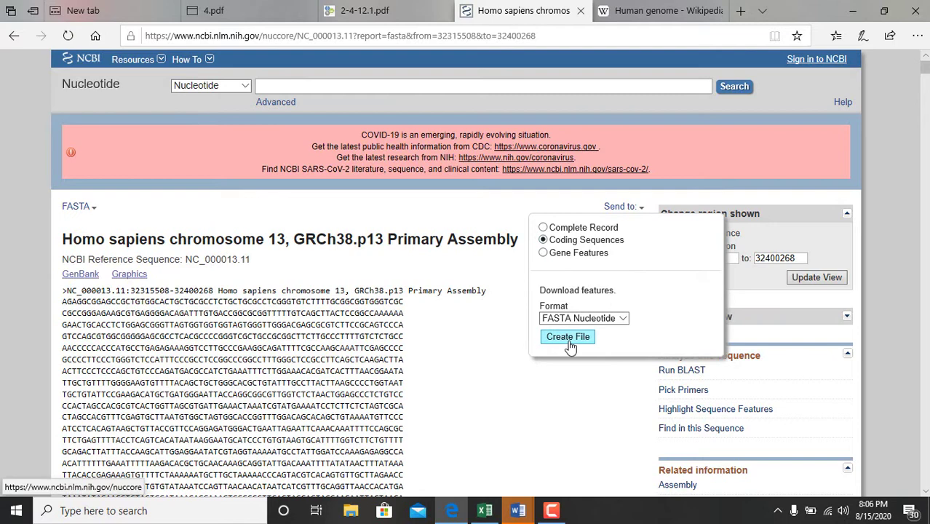
pyautogui.click(570, 339)
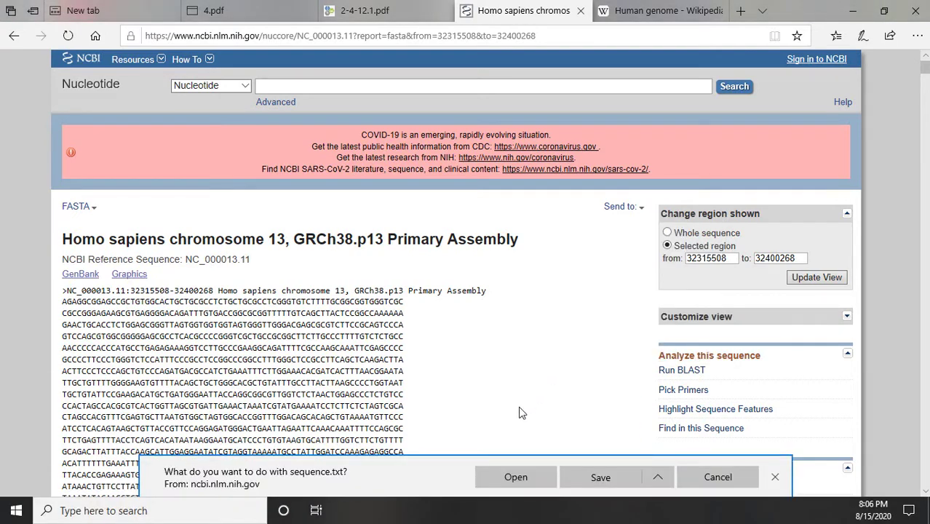
pyautogui.click(515, 478)
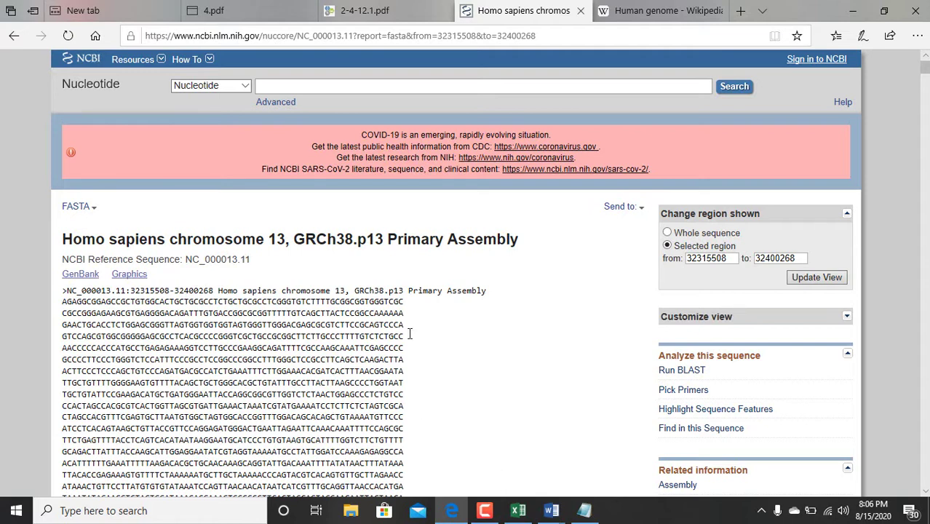
# Select the opening sequence lines of sequence.txt in Notepad, then return to the NCBI FASTA page.
pyautogui.click(585, 510)
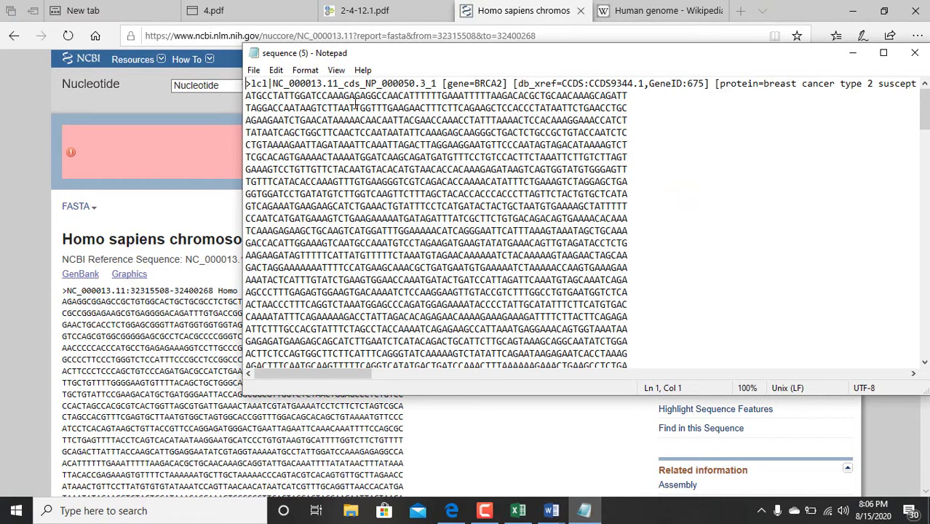
pyautogui.moveTo(246, 84); pyautogui.dragTo(653, 289)
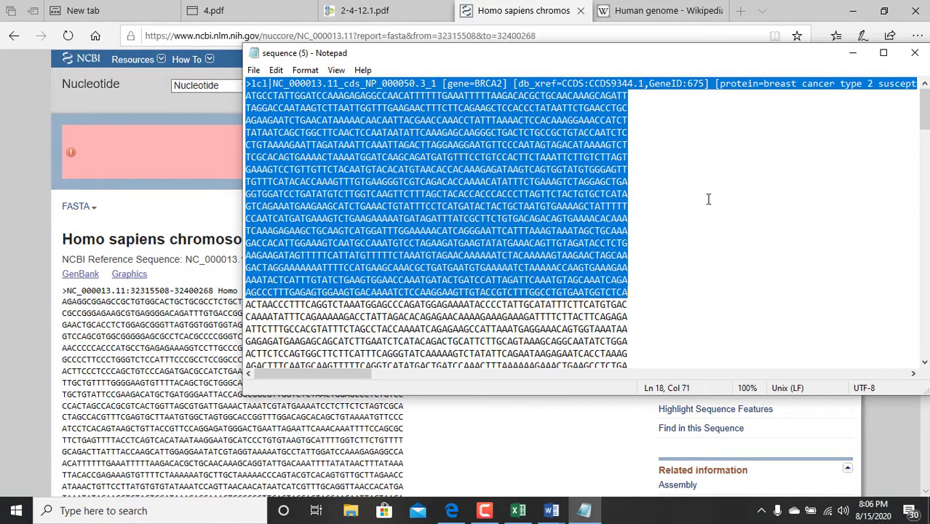
pyautogui.click(235, 284)
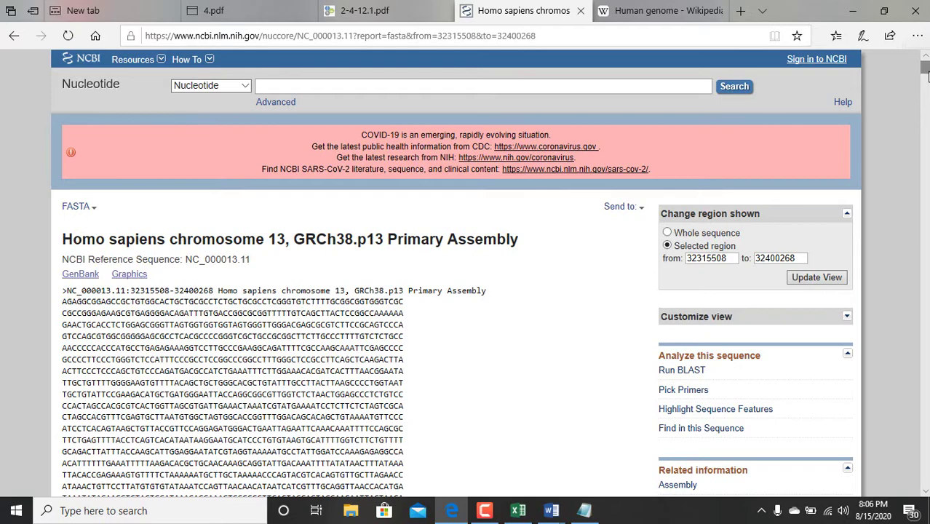
# Go back to the BRCA2 gene record and open the SNP GeneView list for gene 675.
pyautogui.moveTo(926, 69)
pyautogui.mouseDown()
pyautogui.moveTo(926, 85)
pyautogui.moveTo(926, 60)
pyautogui.mouseUp()
pyautogui.click(13, 36)
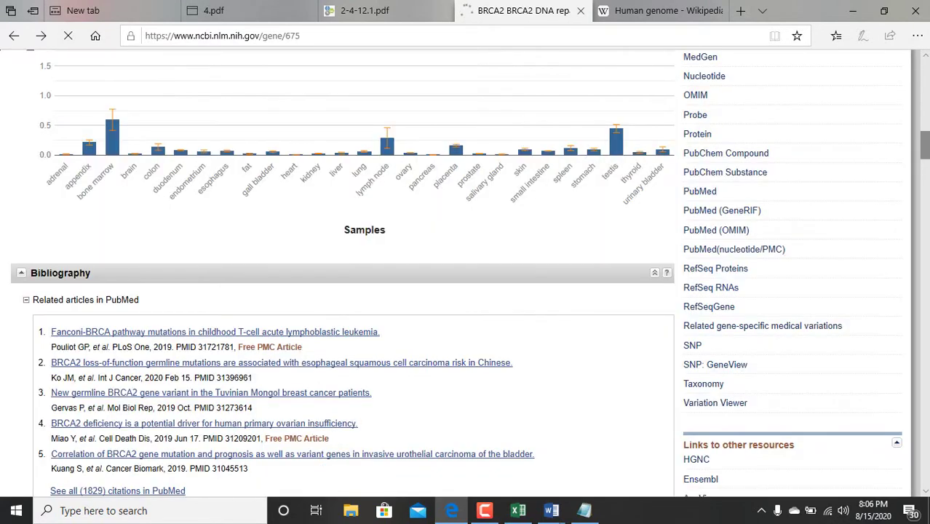
pyautogui.scroll(2, 702, 373)
pyautogui.click(724, 370)
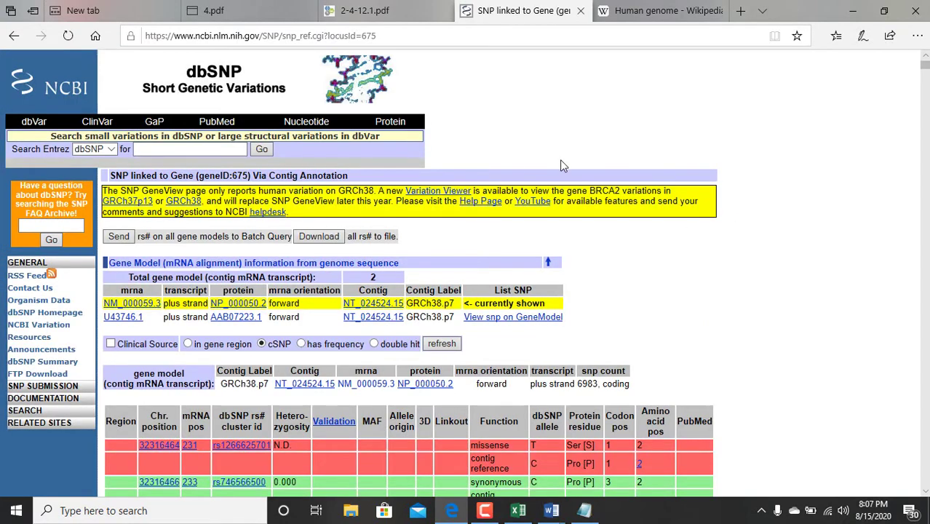
# Search dbSNP for BRCA2 and open the Reference SNP report for rs15869.
pyautogui.click(173, 151)
pyautogui.click(161, 151)
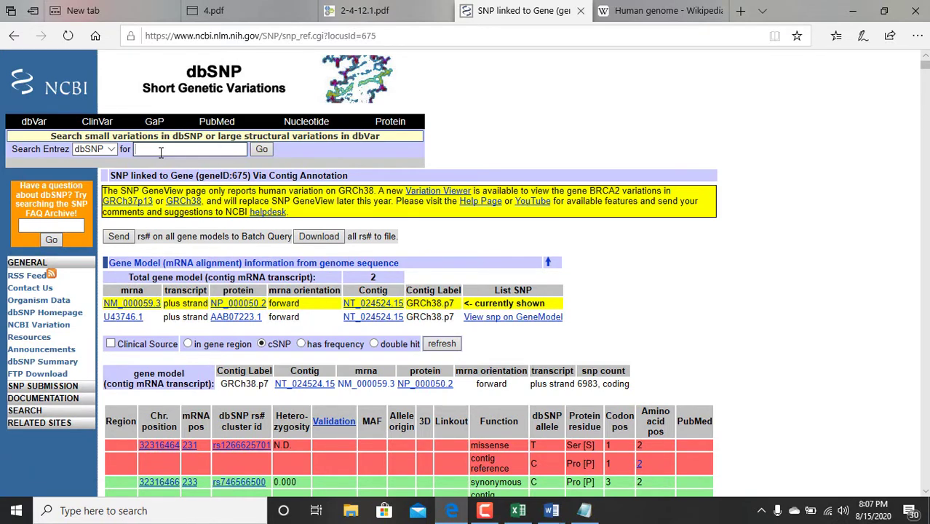
pyautogui.write('BRCA2')
pyautogui.click(261, 149)
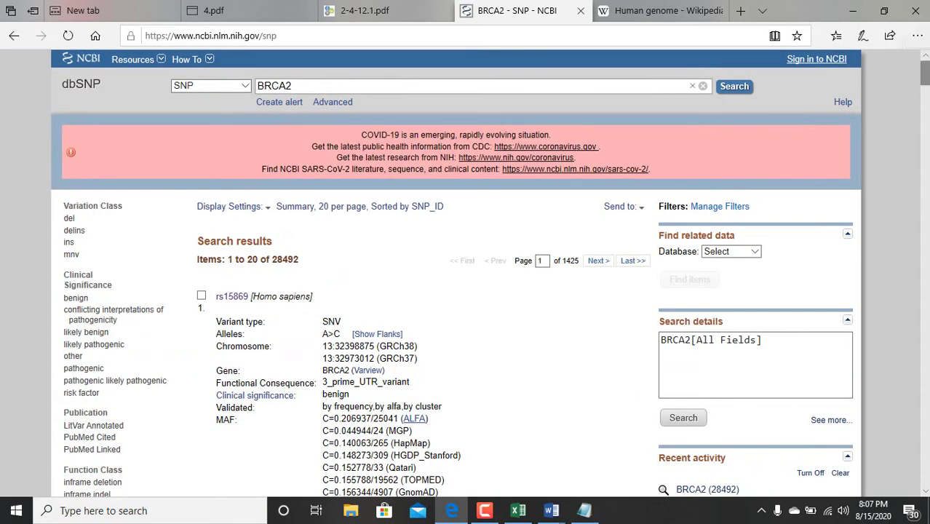
pyautogui.scroll(-3, 391, 169)
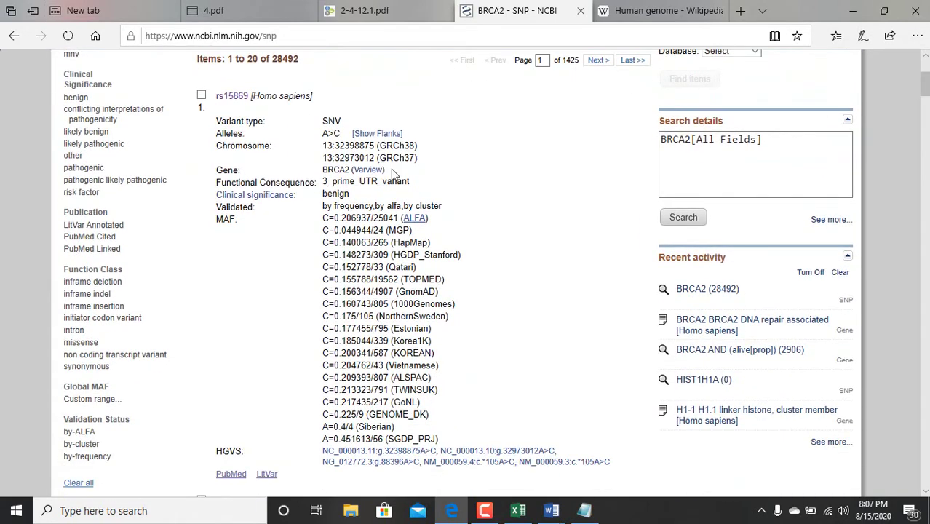
pyautogui.click(232, 96)
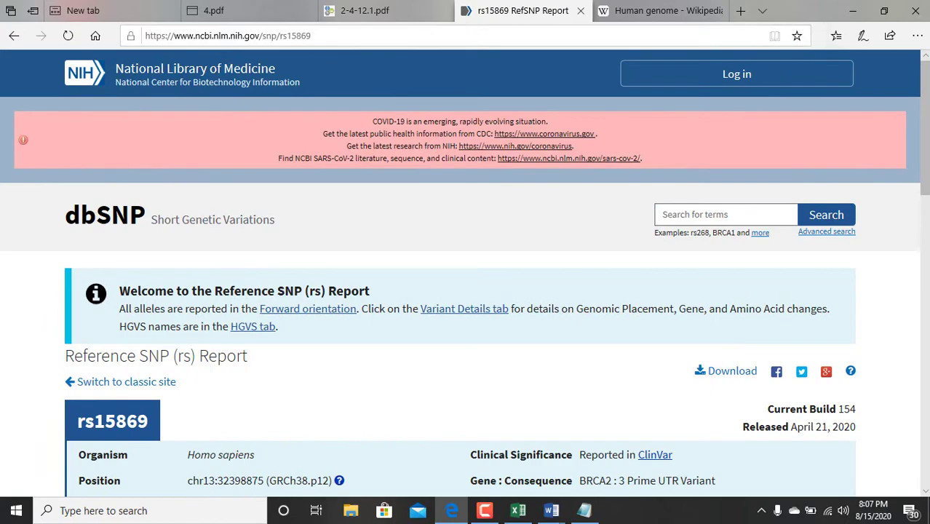
# Scroll through the rs15869 report to view the variant at chr13 32,398,854–32,398,896 in Variation Viewer.
pyautogui.scroll(-5, 928, 118)
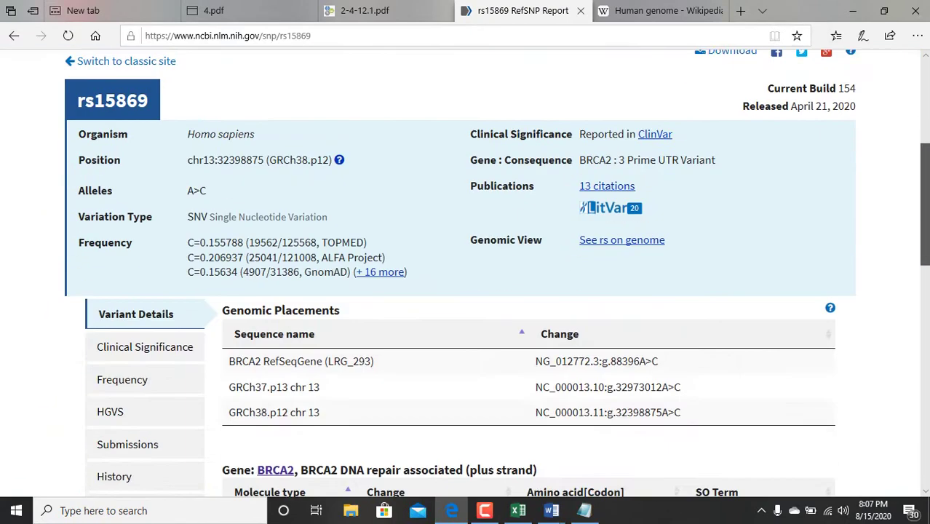
pyautogui.scroll(-2, 927, 209)
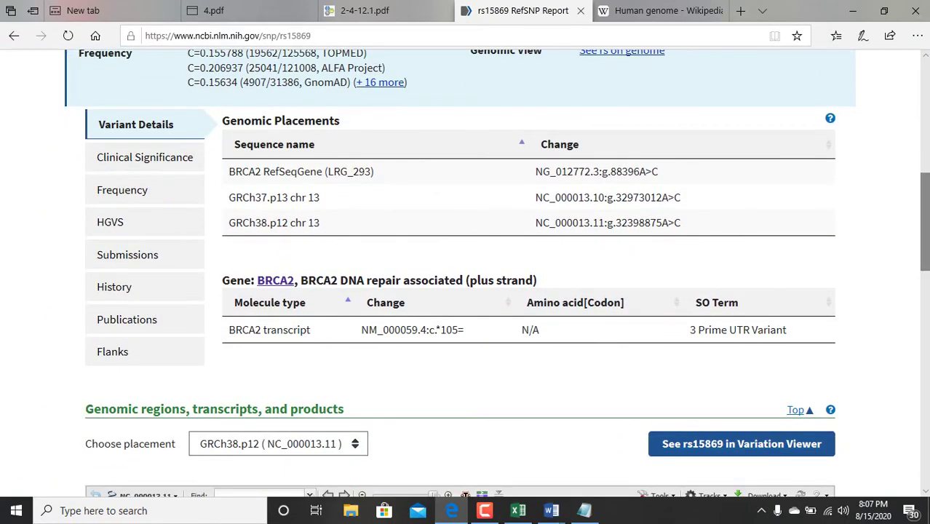
pyautogui.moveTo(927, 209)
pyautogui.mouseDown()
pyautogui.moveTo(928, 230)
pyautogui.moveTo(928, 207)
pyautogui.mouseUp()
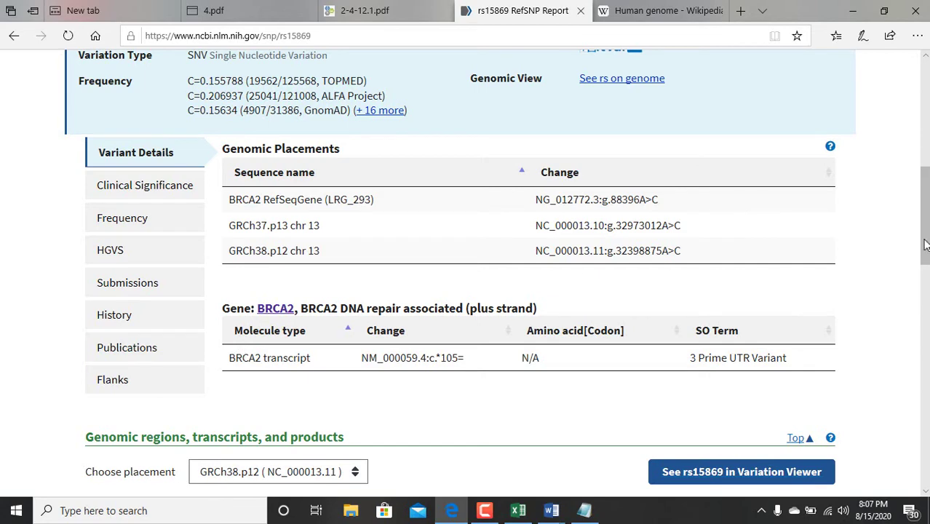
pyautogui.moveTo(926, 244); pyautogui.dragTo(926, 286)
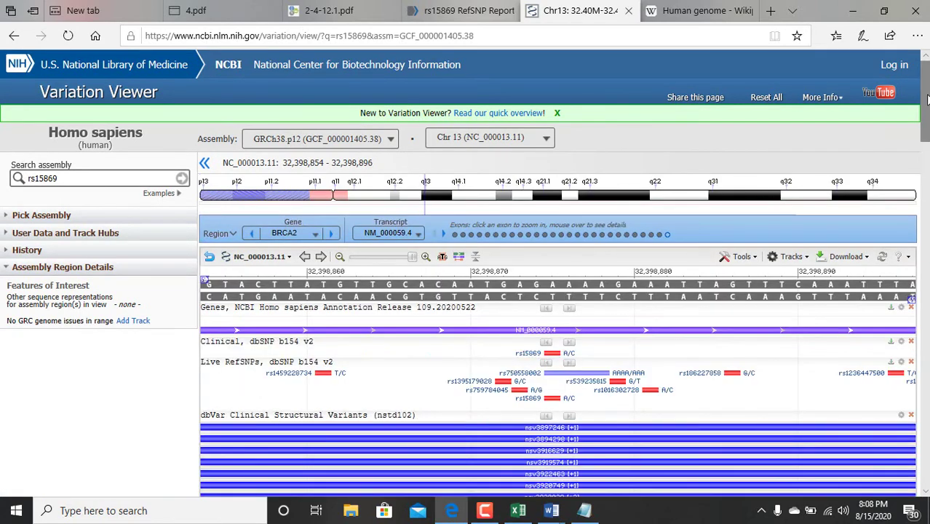
pyautogui.moveTo(929, 99); pyautogui.dragTo(928, 101)
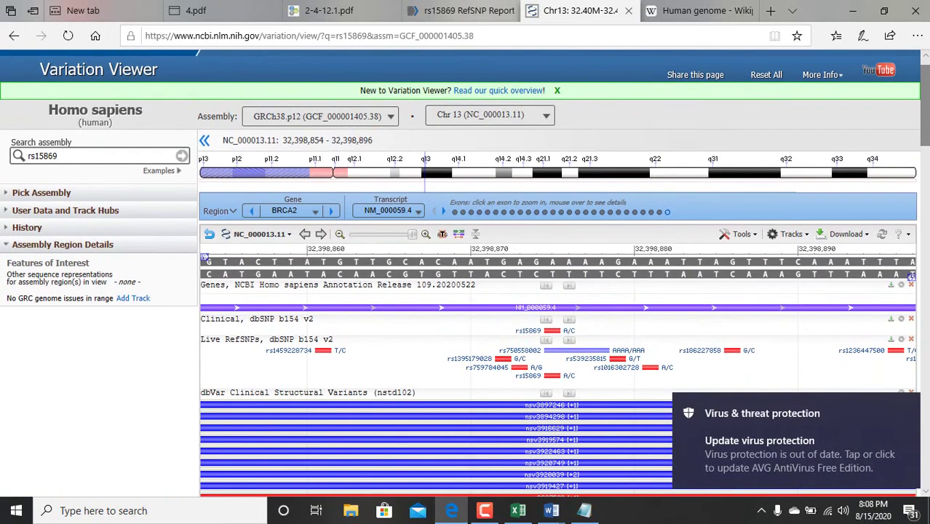
pyautogui.click(910, 406)
pyautogui.scroll(-3, 910, 408)
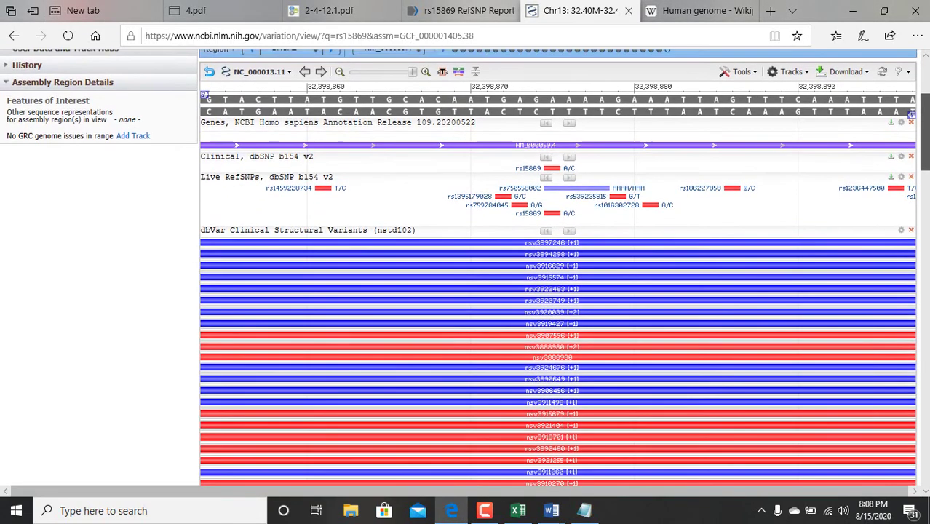
pyautogui.scroll(-4, 687, 144)
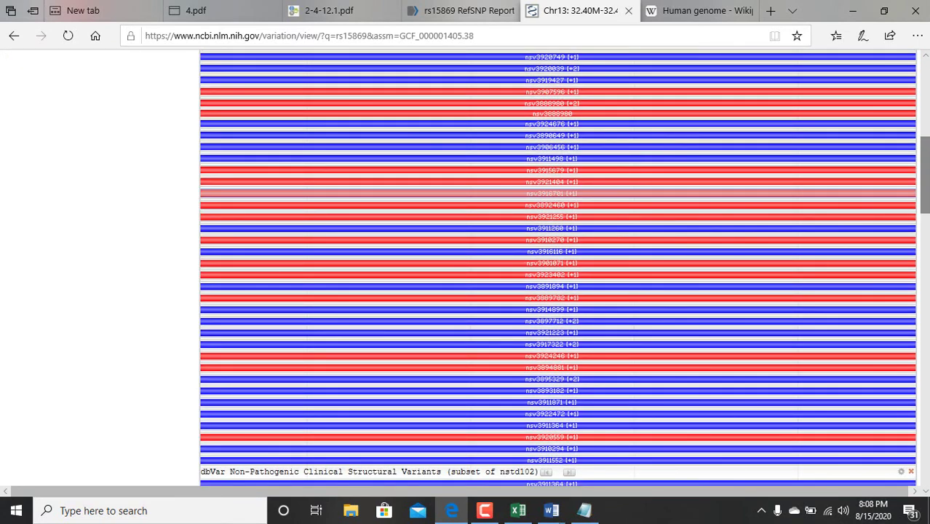
pyautogui.scroll(-3, 590, 232)
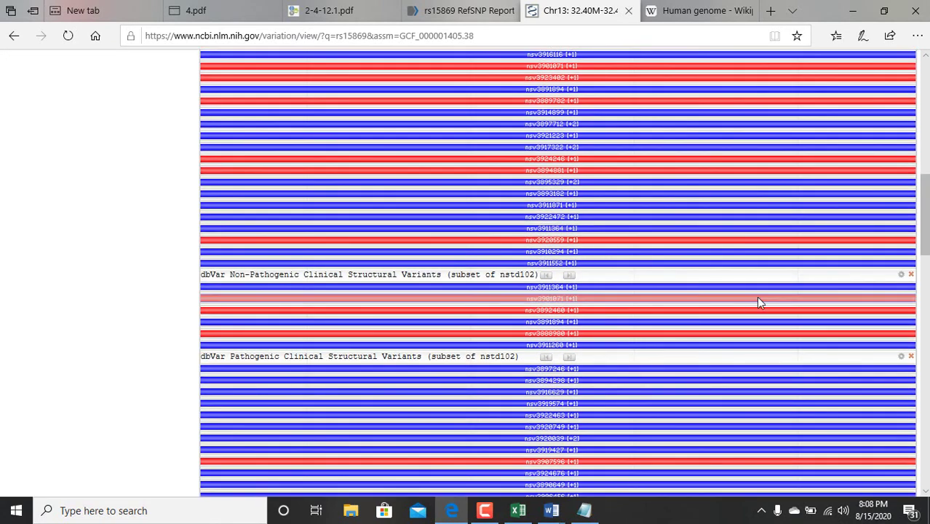